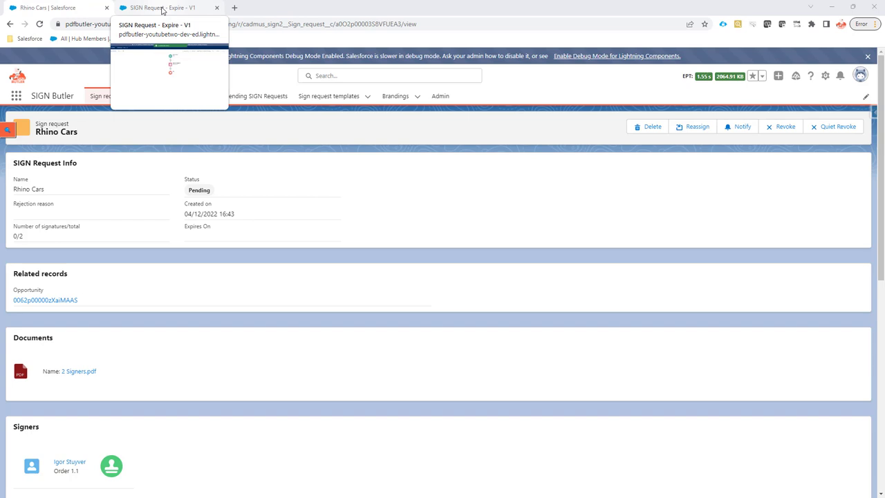
Step: In the SIGN Request - Expire flow, add an Action after Get SIGN Request and search 'expire'
click(162, 9)
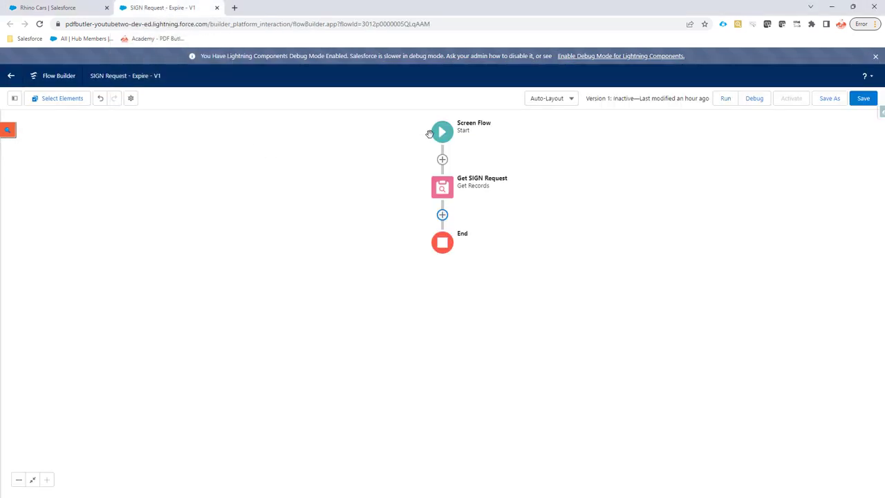
click(442, 215)
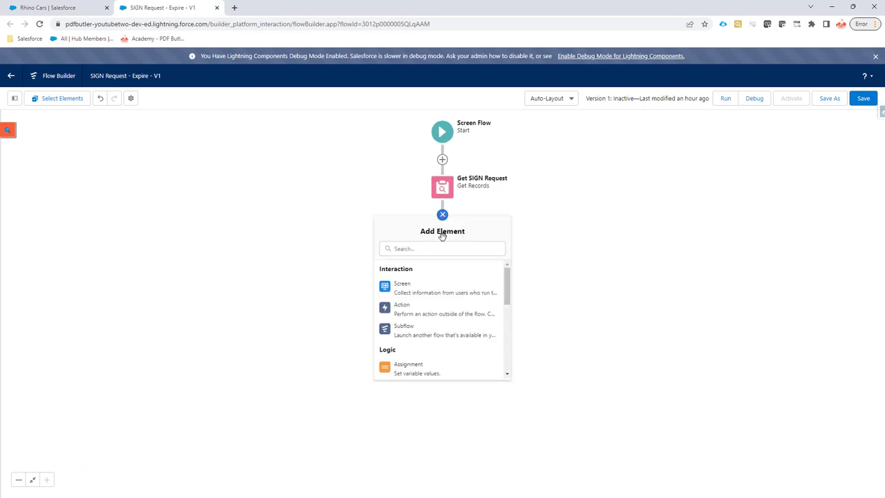
click(401, 308)
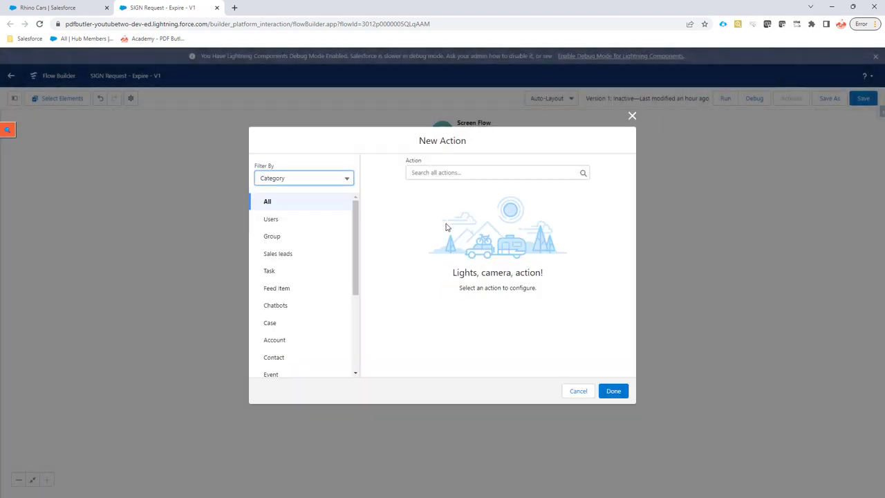
click(454, 173)
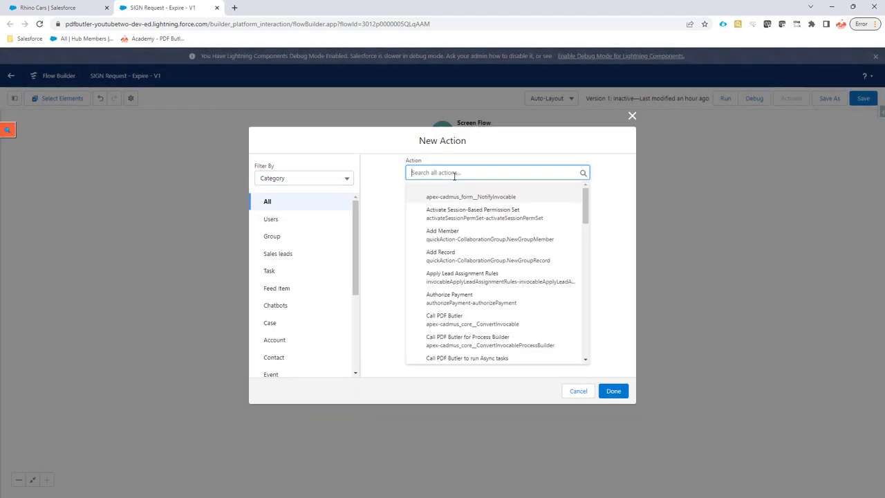
text(revok)
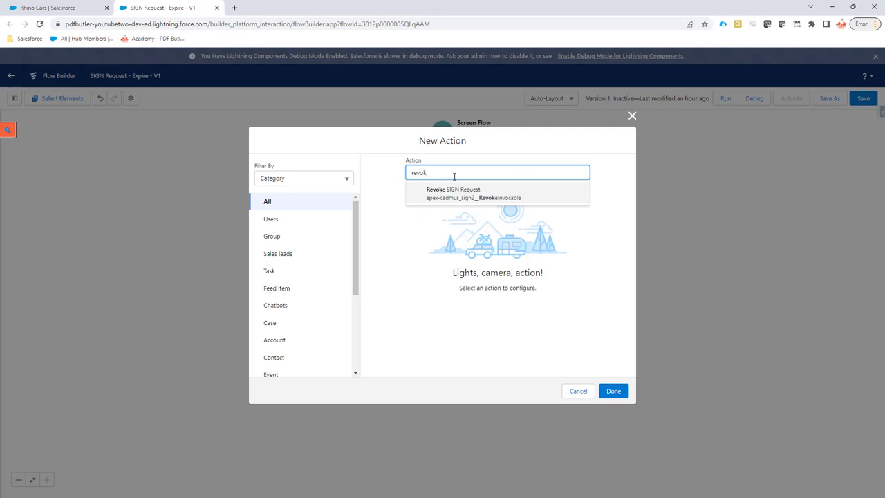
key(ctrl+a)
text(expire)
Step: Pick the Expire SIGN Request action and label it 'Expire SIGN Request'
click(454, 195)
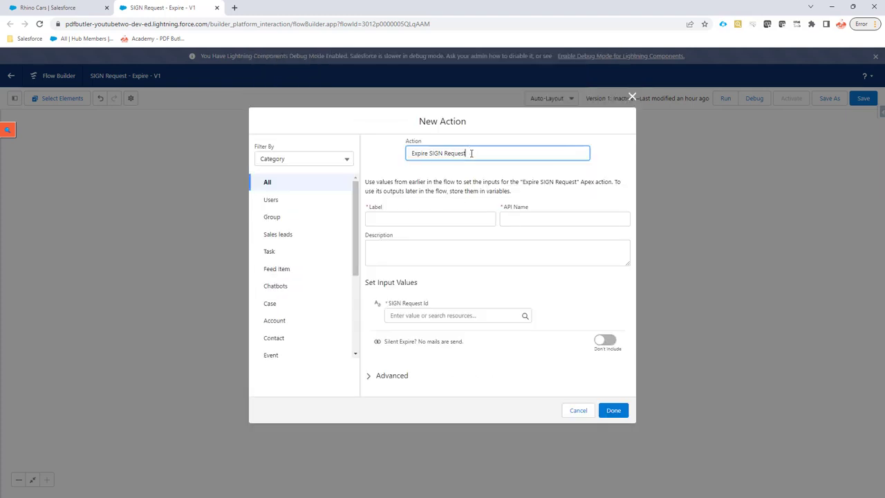
drag(469, 152, 402, 157)
key(ctrl+c)
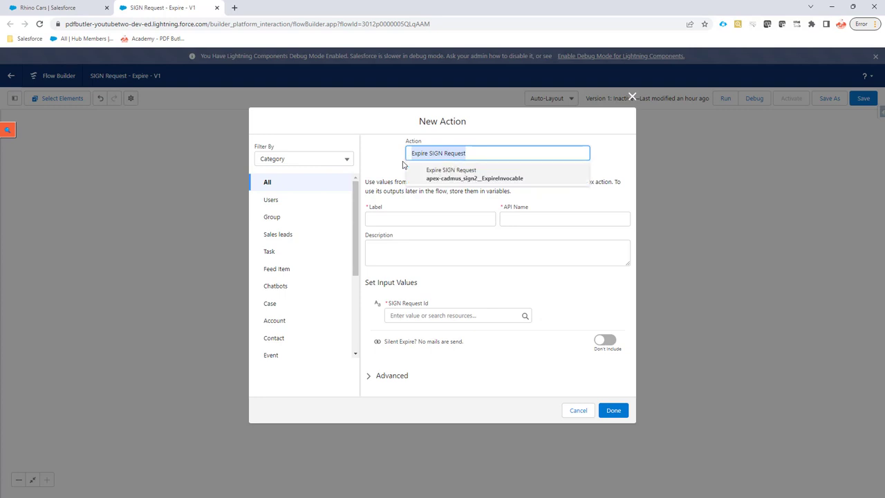
click(417, 218)
key(ctrl+v)
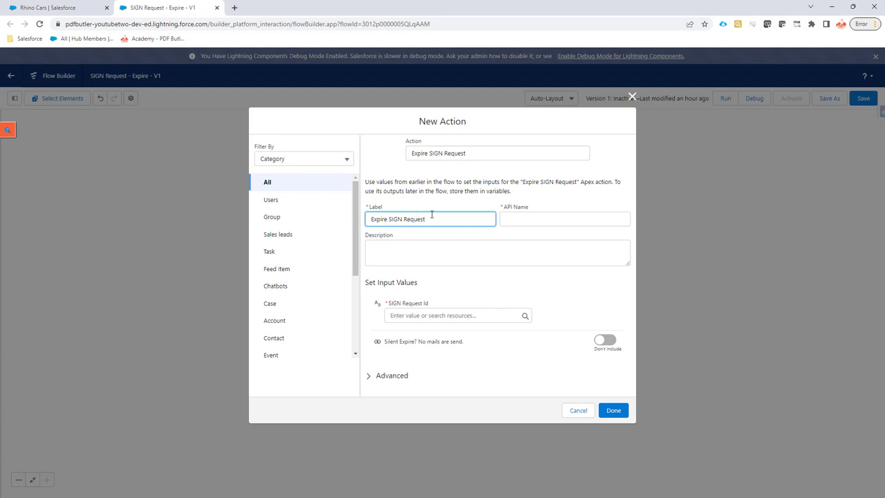
Step: Generate the API name and set SIGN Request Id to {!Get_SIGN_Request.Id}
click(522, 219)
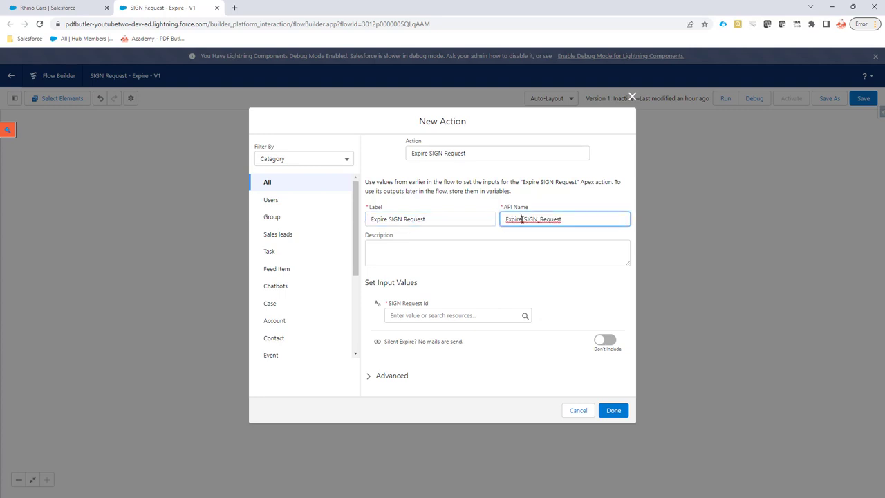
click(427, 312)
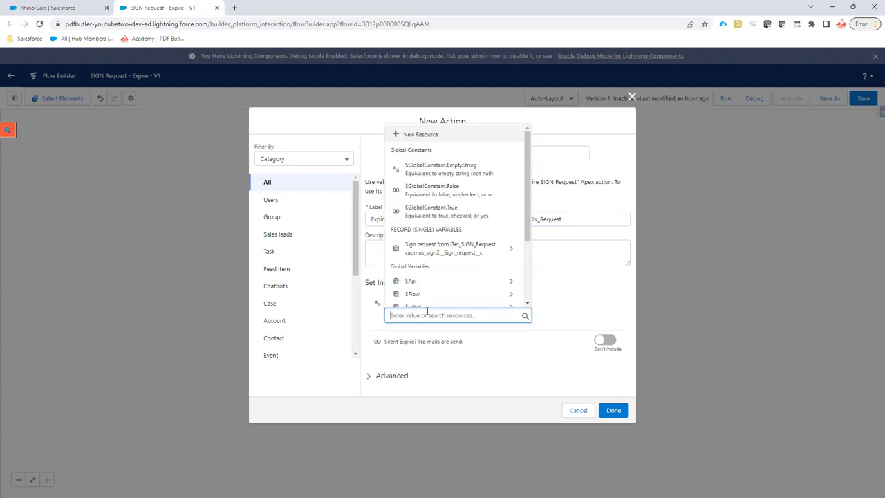
click(447, 250)
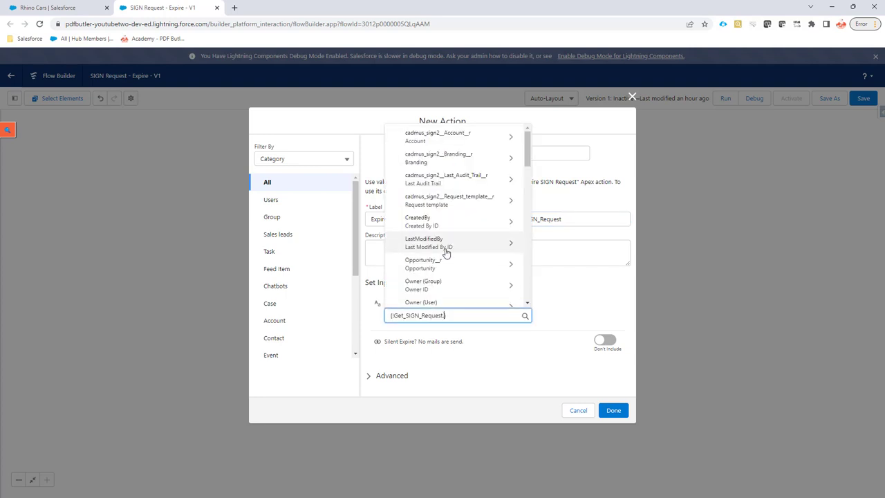
text(.Id)
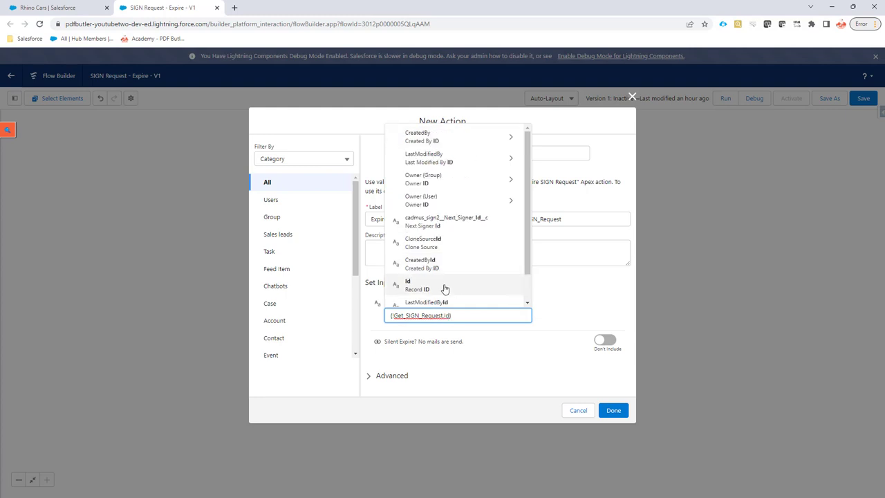
click(446, 283)
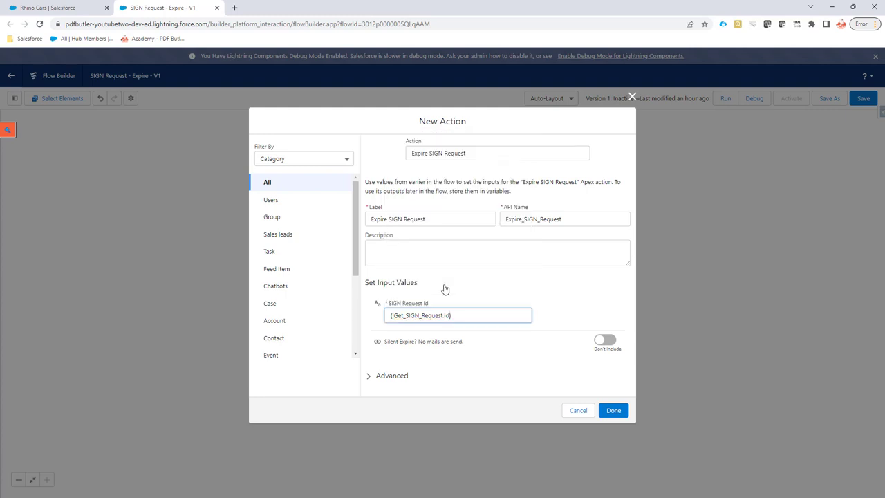
Step: Include the Silent Expire input with value {!$GlobalConstant.True}
click(607, 343)
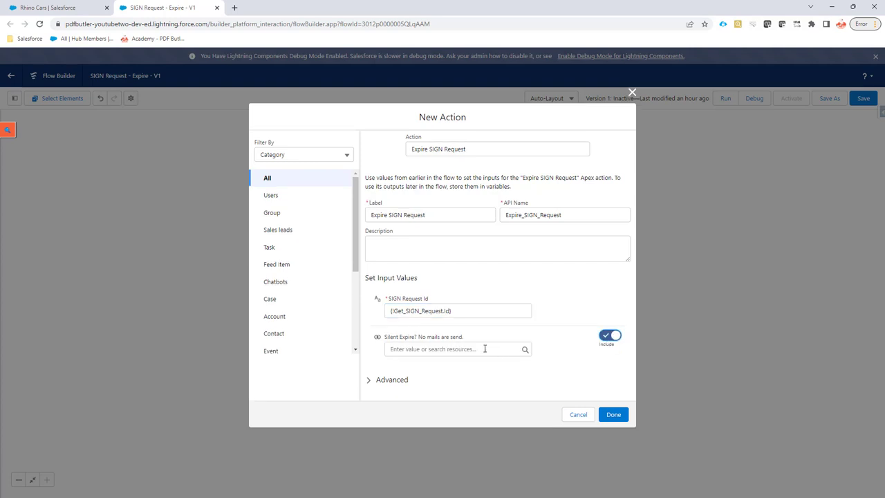
click(482, 348)
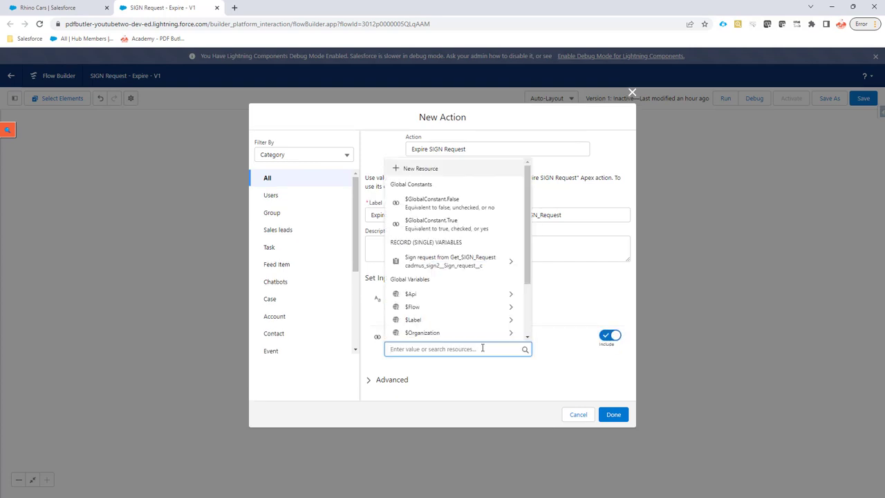
click(463, 224)
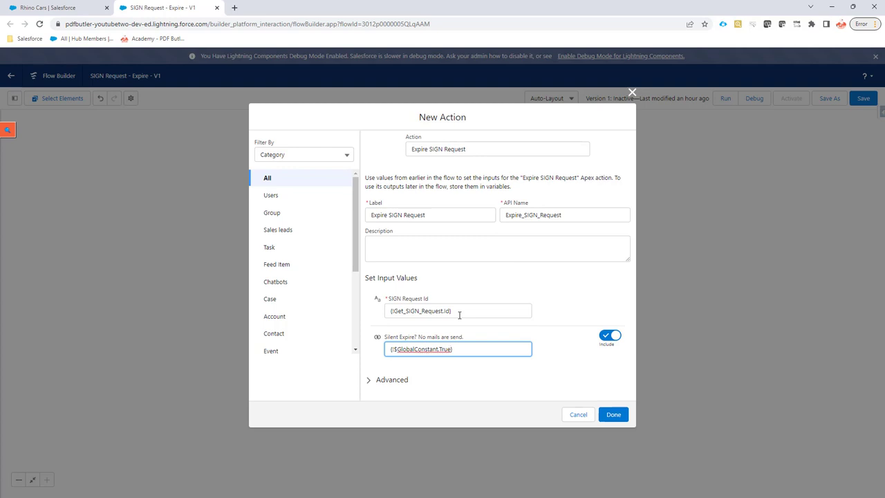
click(611, 336)
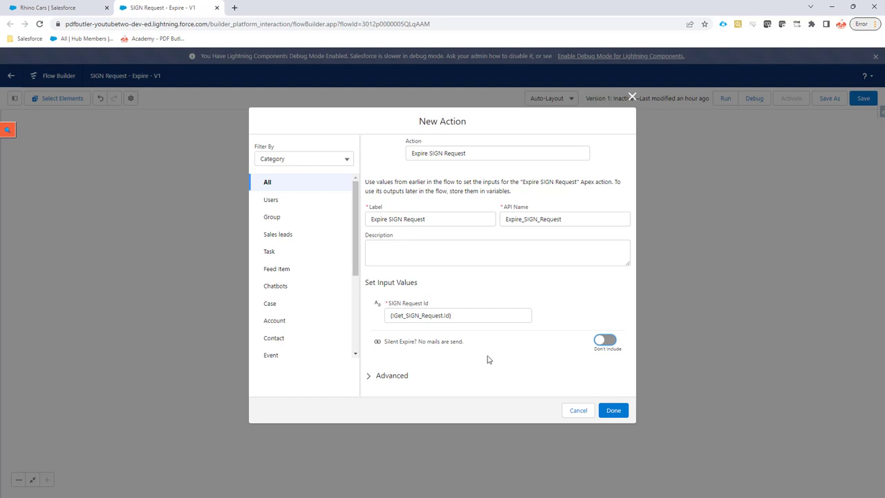
click(605, 340)
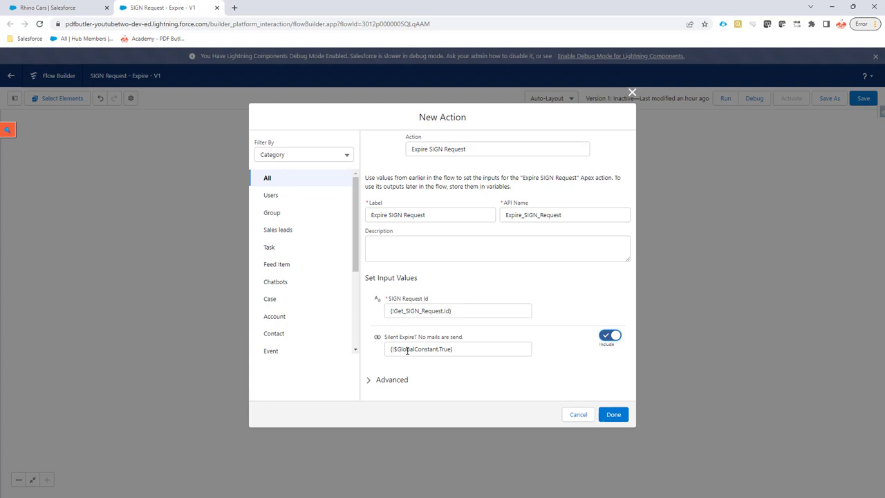
Step: Finish the Expire SIGN Request action and save the flow
click(611, 415)
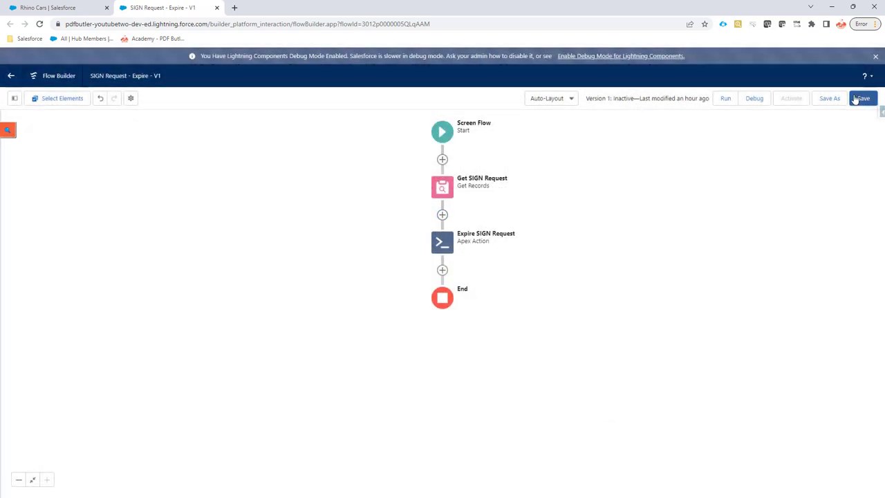
click(857, 98)
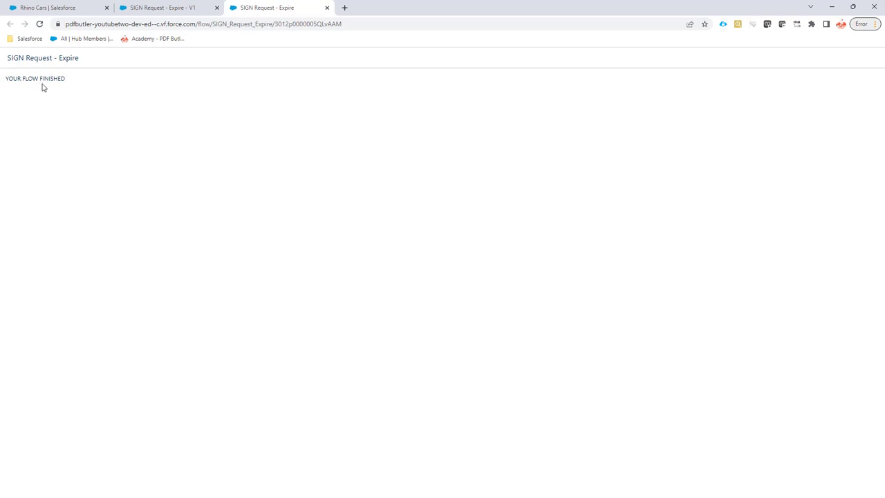
Step: Reload the Rhino Cars sign request and check its Expired status and audit trail entry
click(138, 10)
click(66, 8)
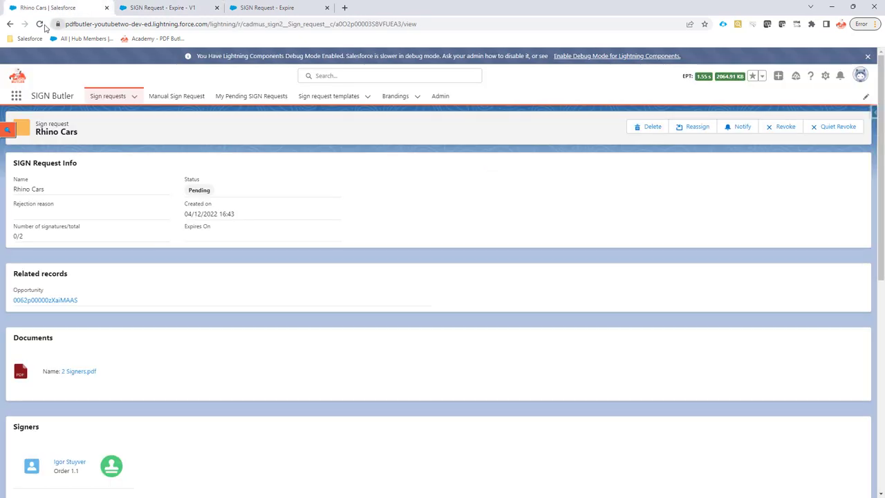
click(40, 23)
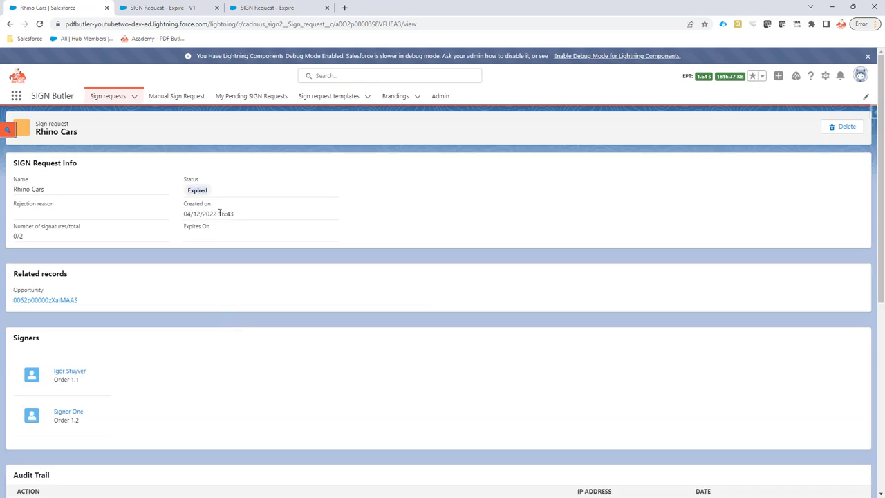
scroll(220, 213, down, 5)
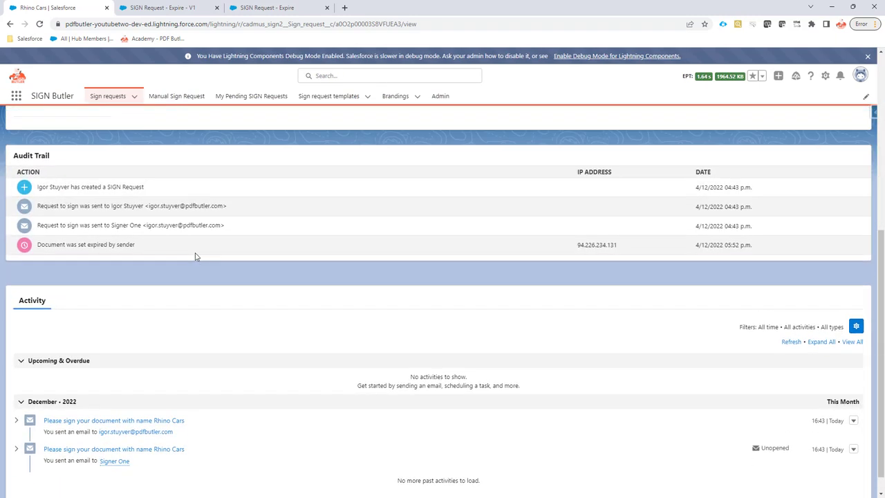
scroll(196, 256, up, 1)
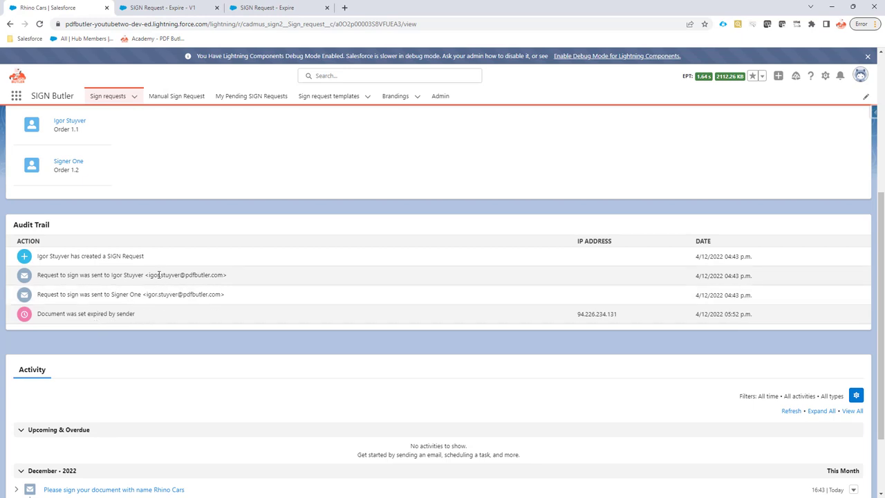
scroll(158, 275, up, 5)
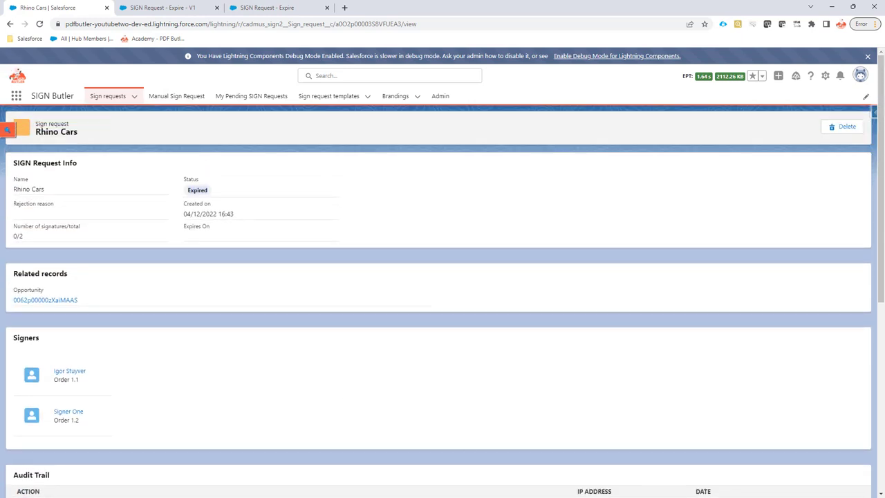